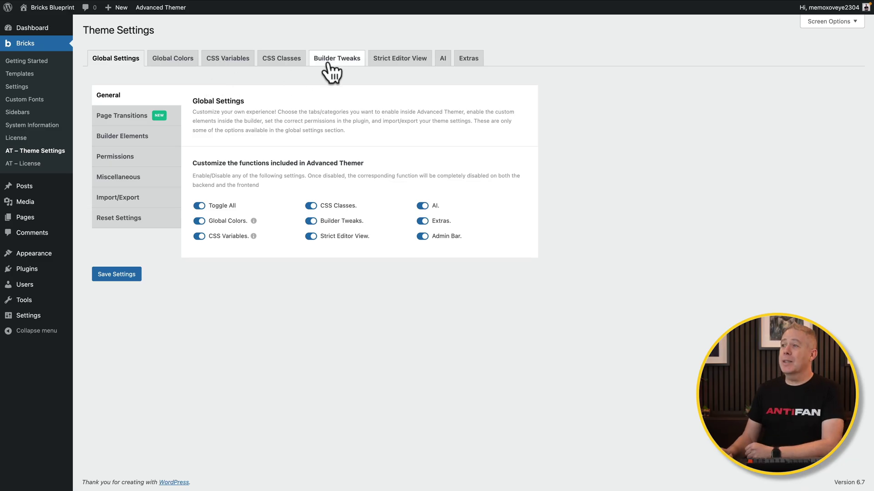
# - Switch on the Zoom-out toggle under Builder Tweaks > Topbar in Advanced Themer
pyautogui.click(330, 68)
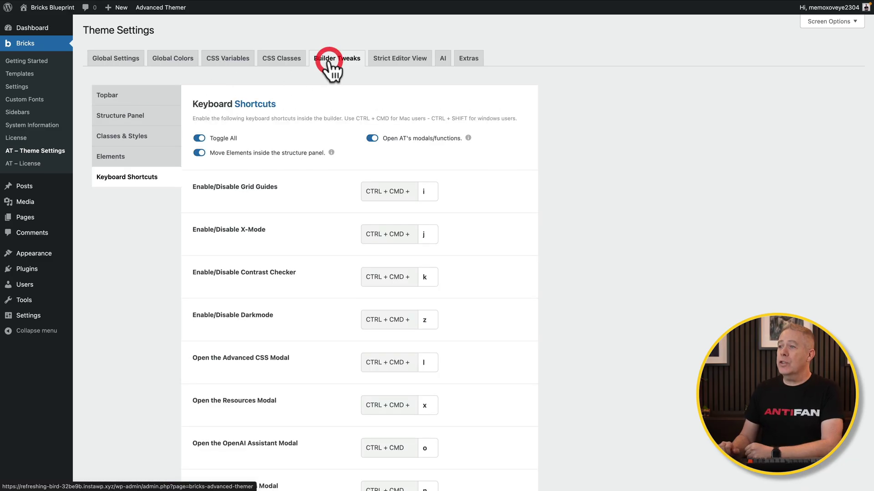
pyautogui.click(111, 95)
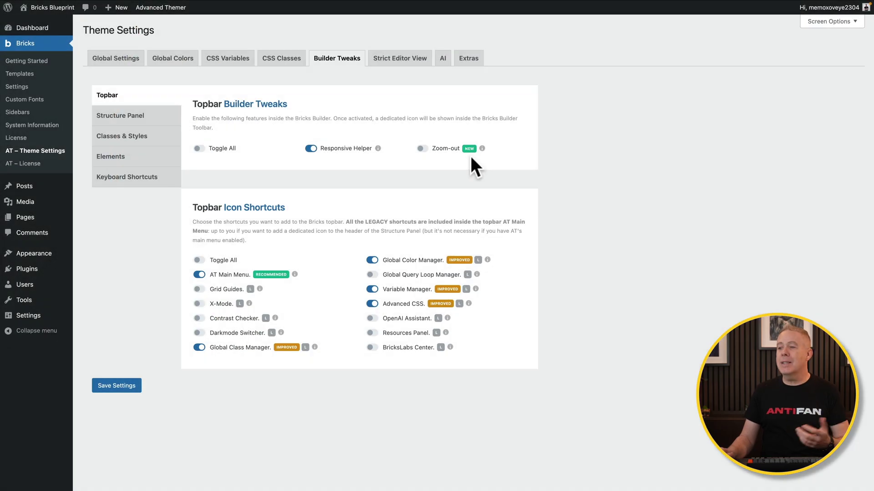
pyautogui.click(421, 148)
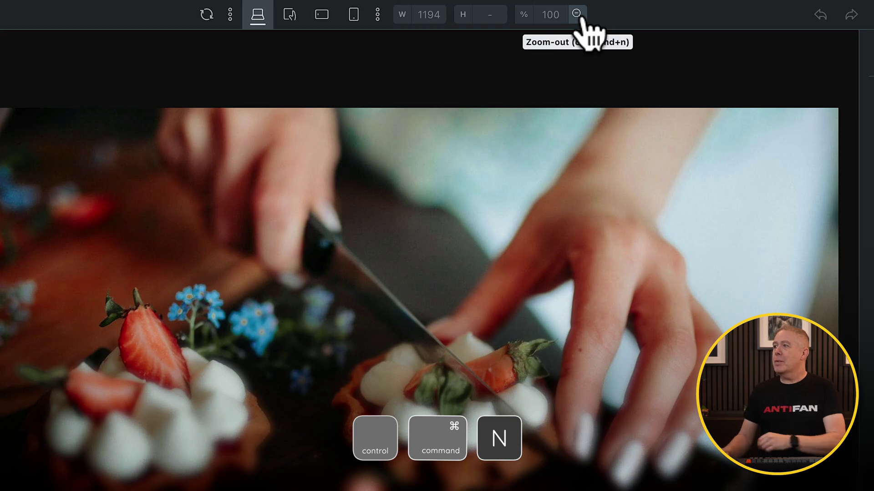
pyautogui.click(577, 15)
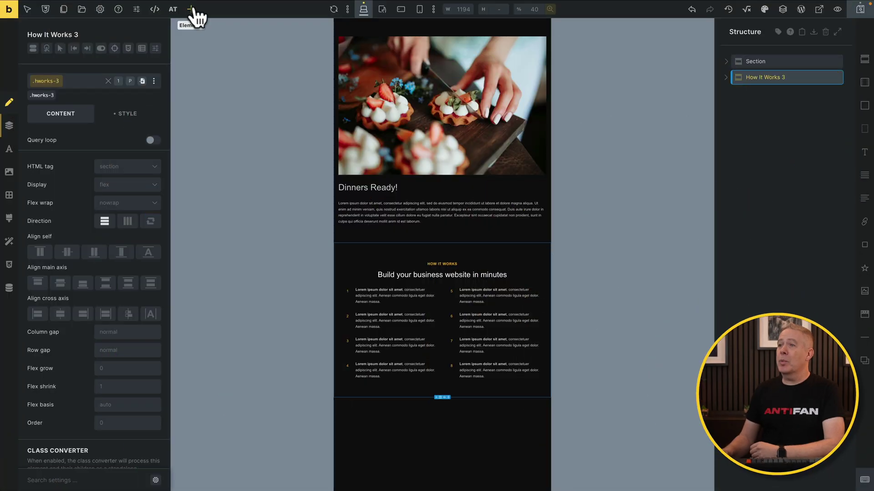
pyautogui.click(191, 10)
pyautogui.moveTo(63, 88); pyautogui.dragTo(452, 434)
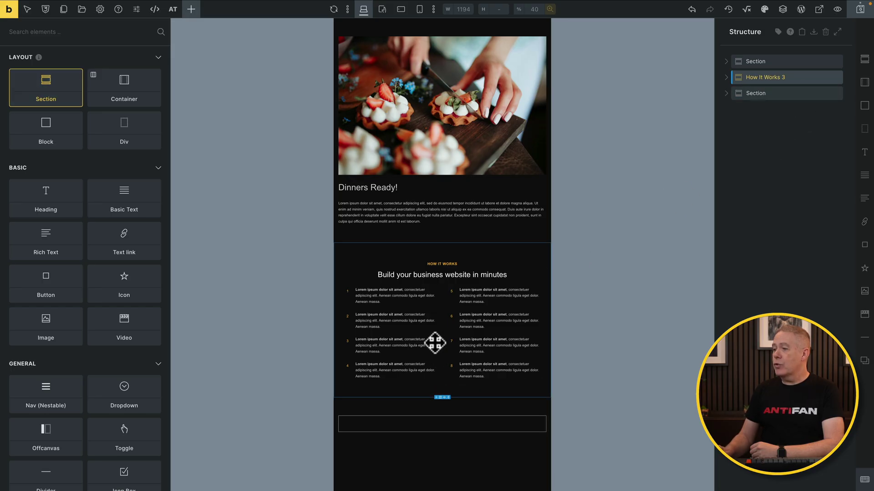
pyautogui.moveTo(429, 403); pyautogui.dragTo(431, 239)
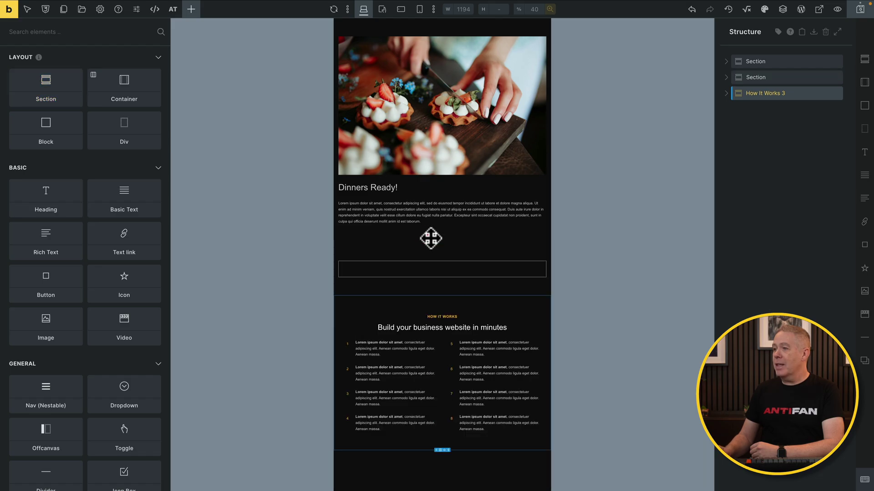
pyautogui.click(475, 251)
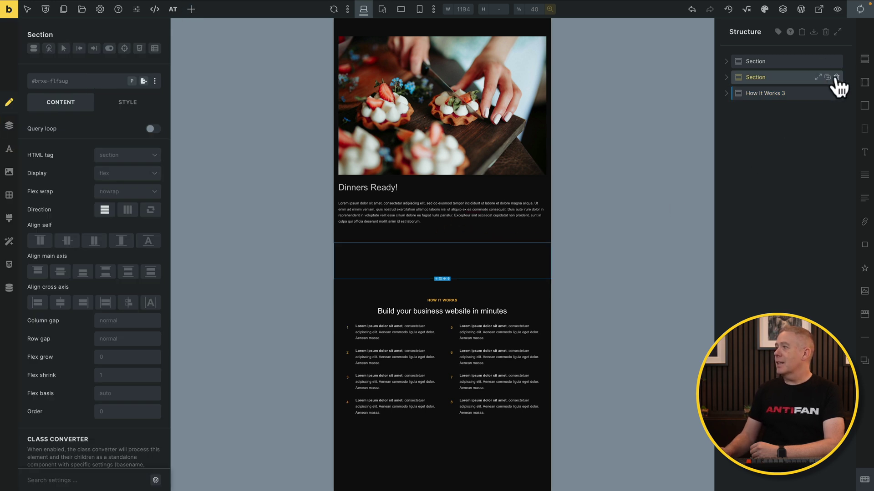
pyautogui.click(836, 77)
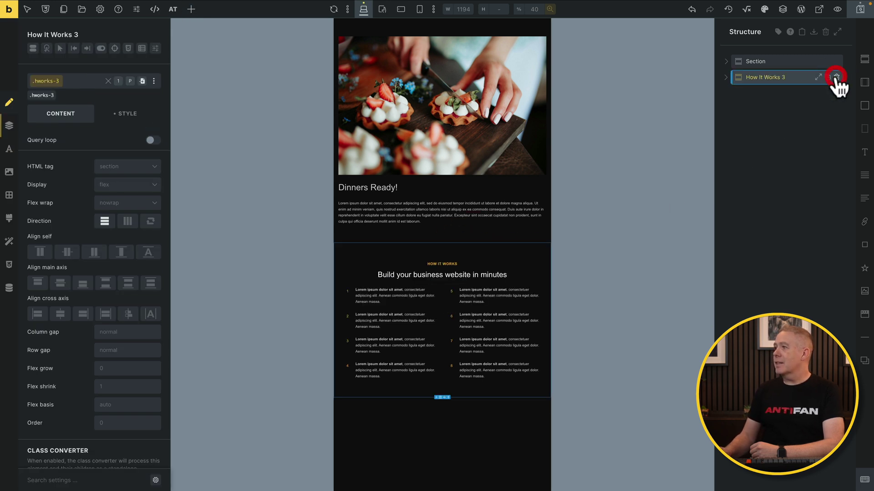
pyautogui.click(549, 10)
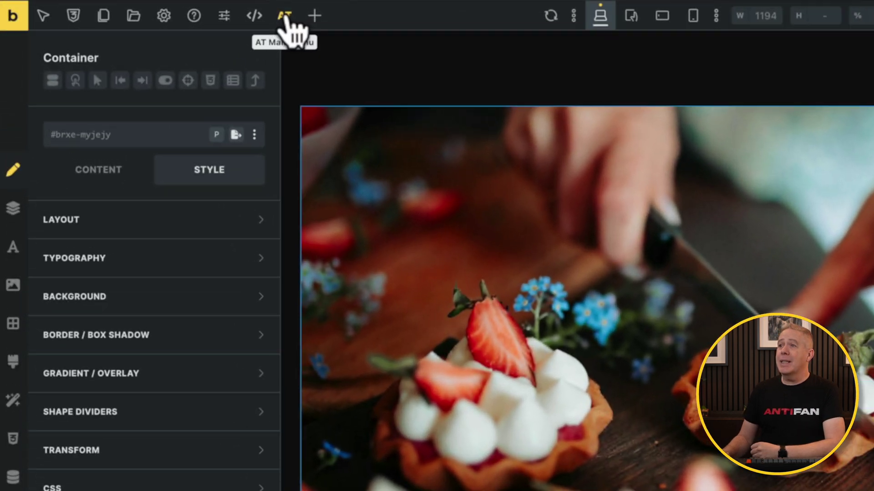
# - Insert the Contact 10 template from the Bricksmaven remote templates into the page
pyautogui.click(174, 10)
pyautogui.press('ctrl+super+t')
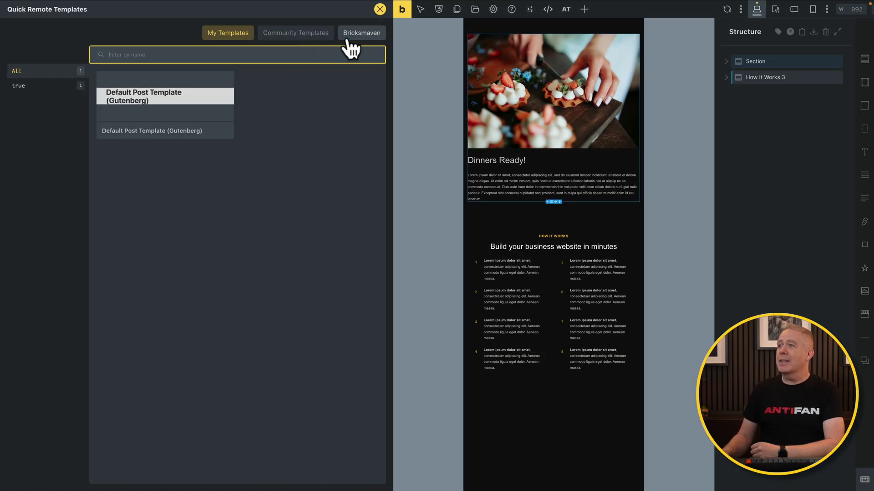
pyautogui.click(361, 33)
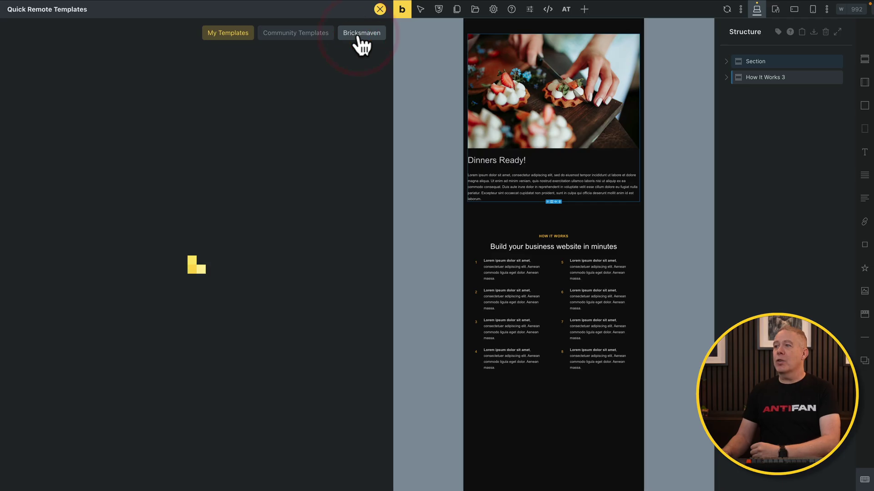
pyautogui.click(301, 37)
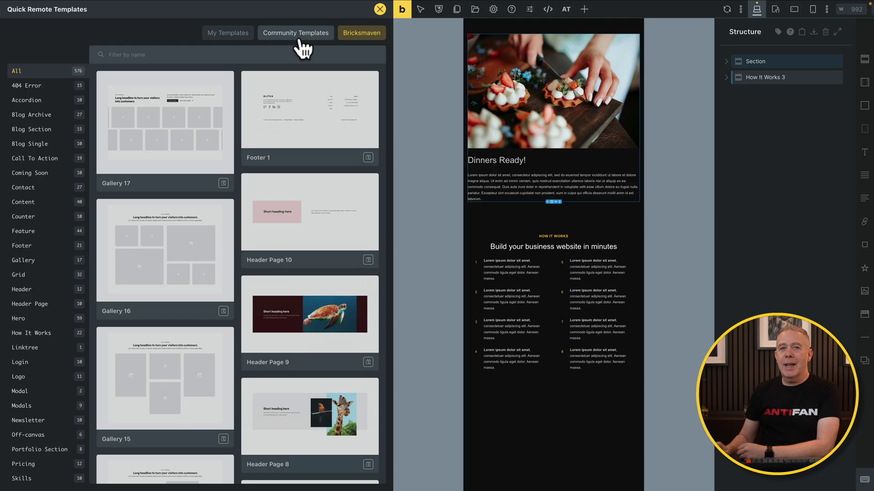
pyautogui.click(34, 188)
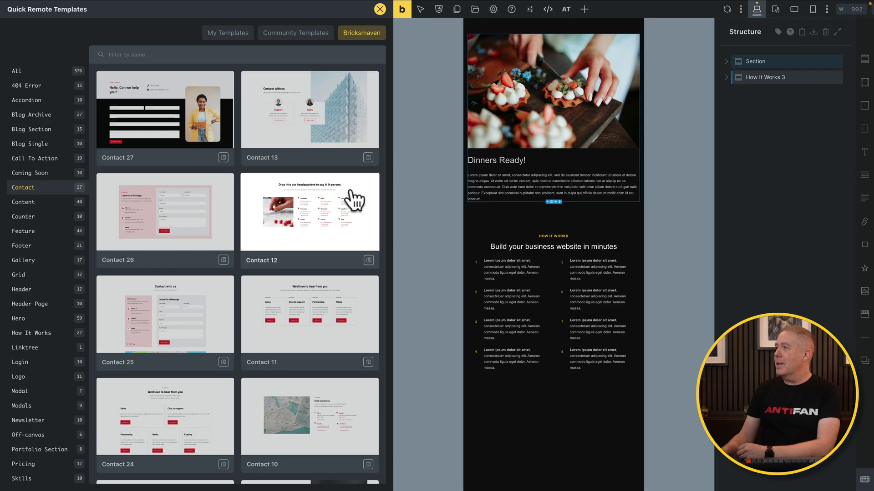
pyautogui.click(339, 400)
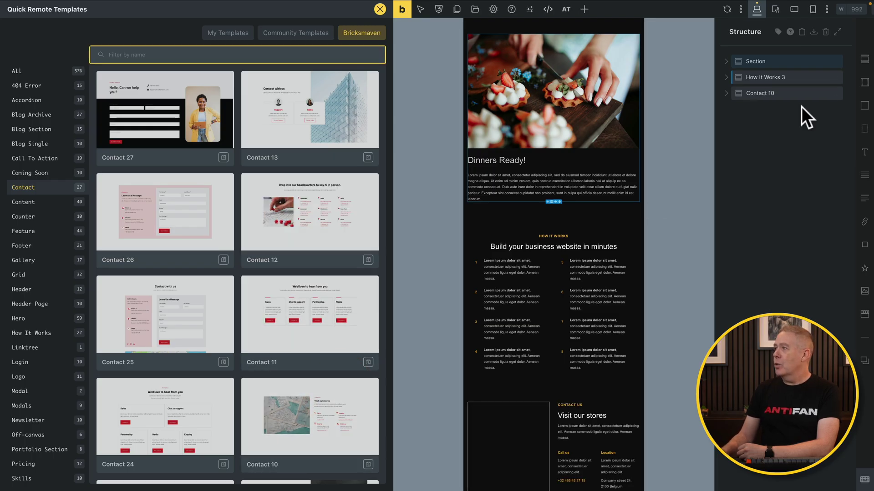
# - Move Contact 10 above How It Works 3, then browse the Feature and Community template sets
pyautogui.scroll(-2, 587, 394)
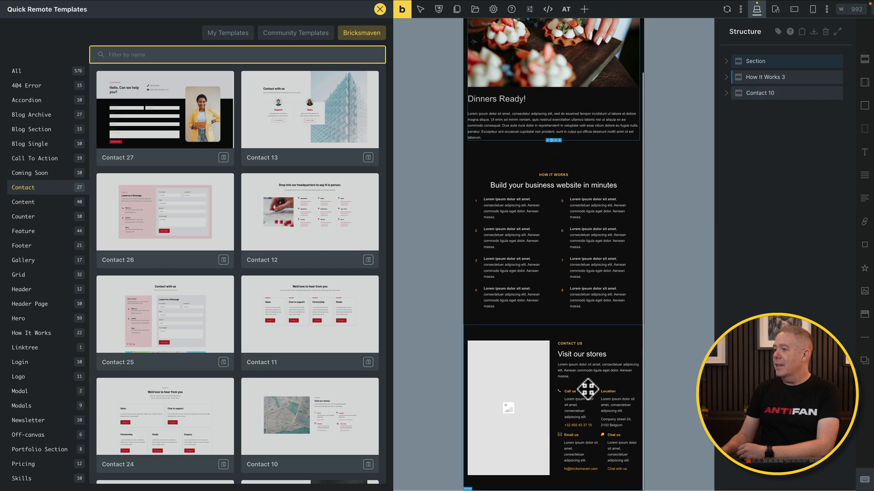
pyautogui.moveTo(605, 336); pyautogui.dragTo(591, 151)
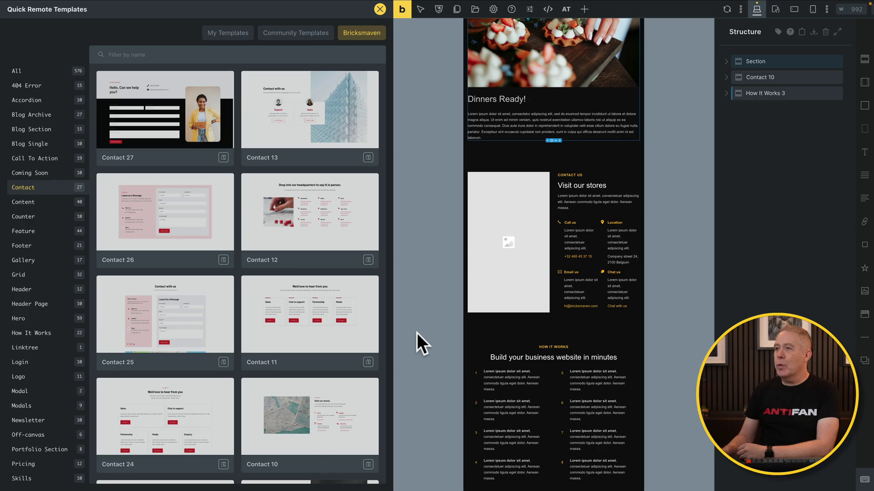
pyautogui.click(36, 233)
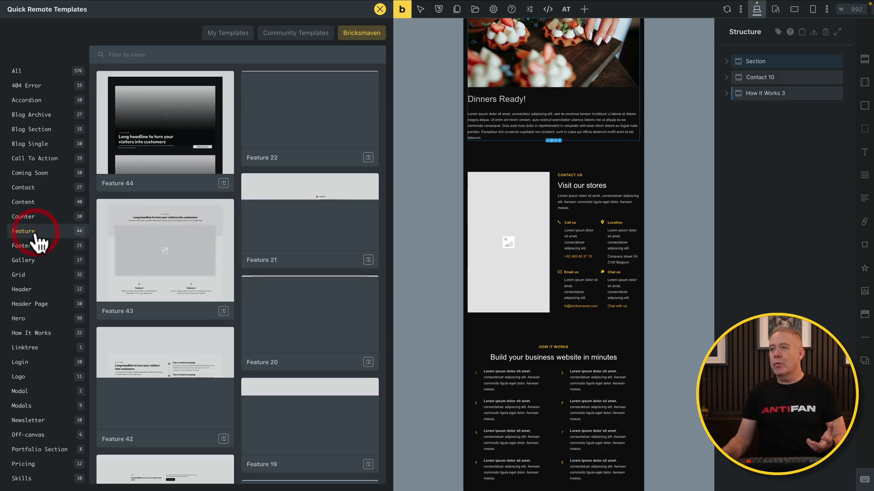
pyautogui.click(292, 38)
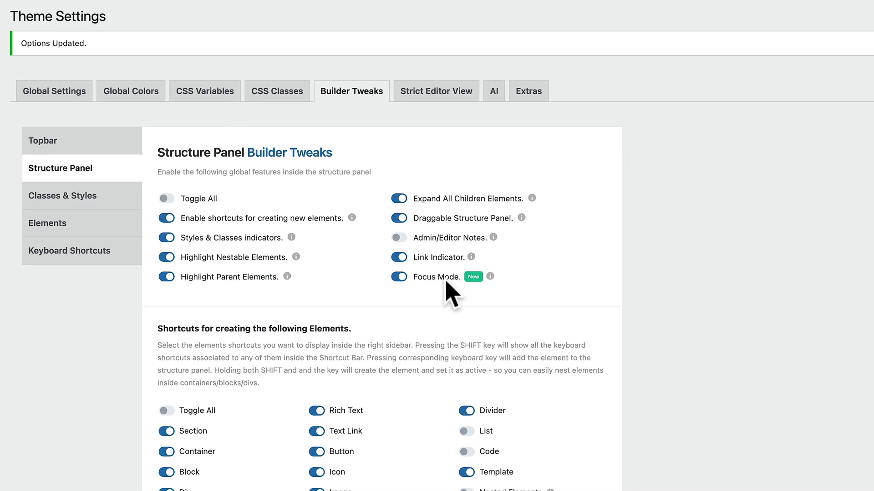
# - Scroll down the Structure Panel builder tweaks, where Focus Mode is switched on
pyautogui.scroll(-15, 124, 409)
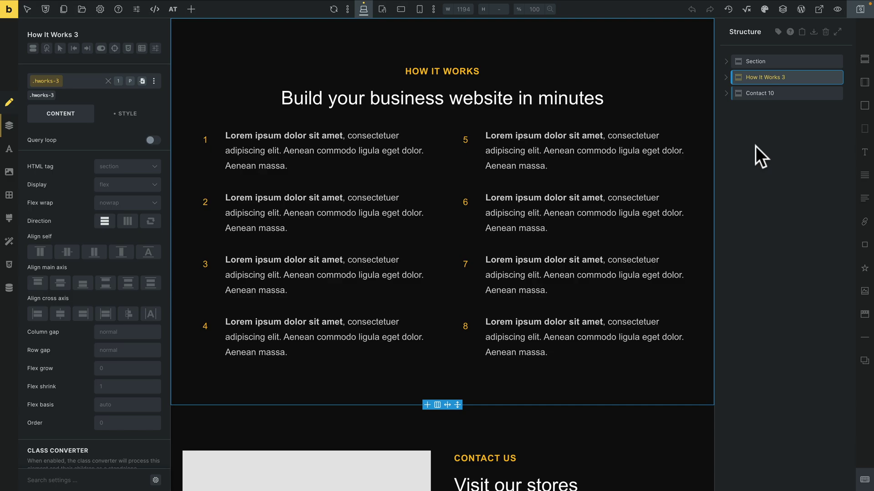
# - Expand the structure tree, focus on the How It Works container, its List, then the last list item, and exit focus mode
pyautogui.click(837, 32)
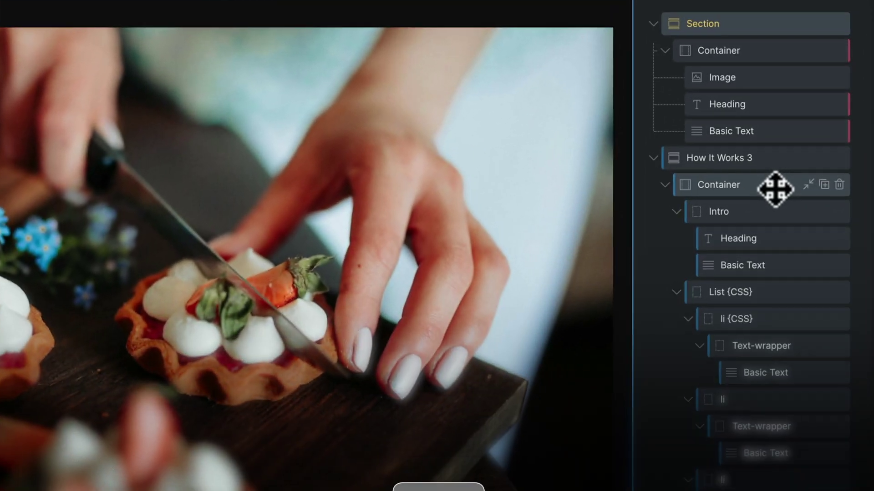
pyautogui.press('shift')
pyautogui.keyDown('shift'); pyautogui.click(774, 190); pyautogui.keyUp('shift')
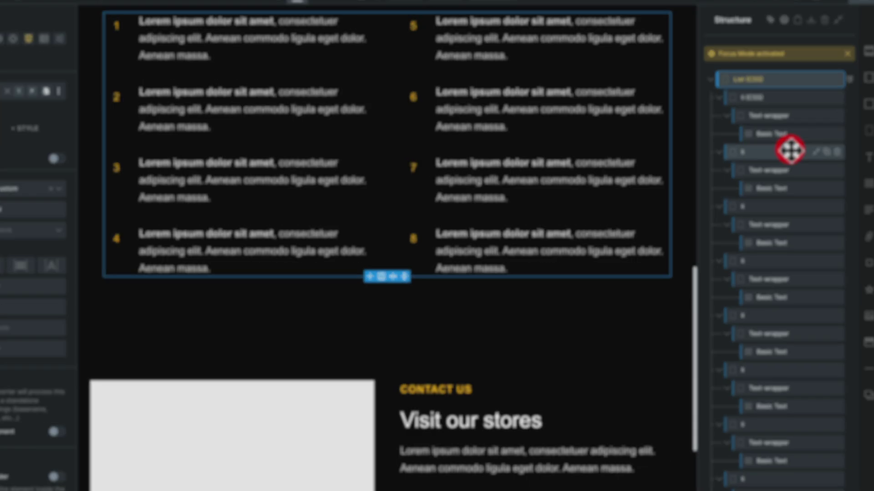
pyautogui.click(795, 146)
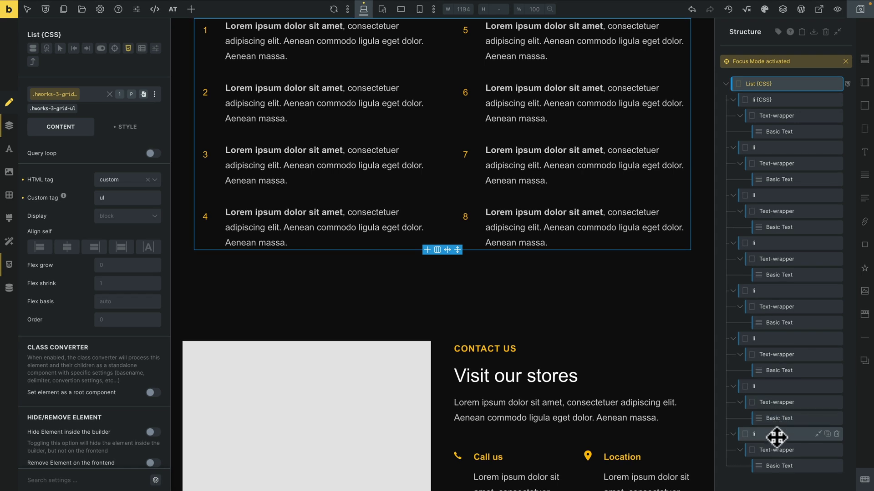
pyautogui.click(776, 438)
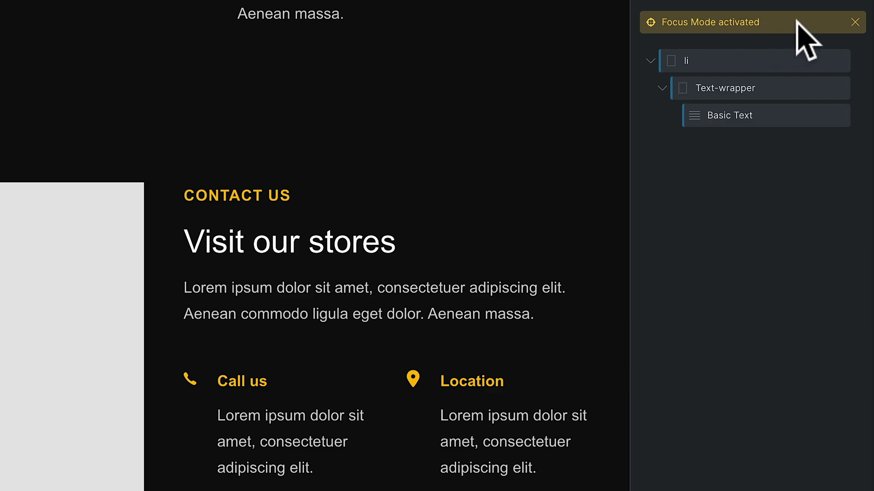
pyautogui.click(855, 22)
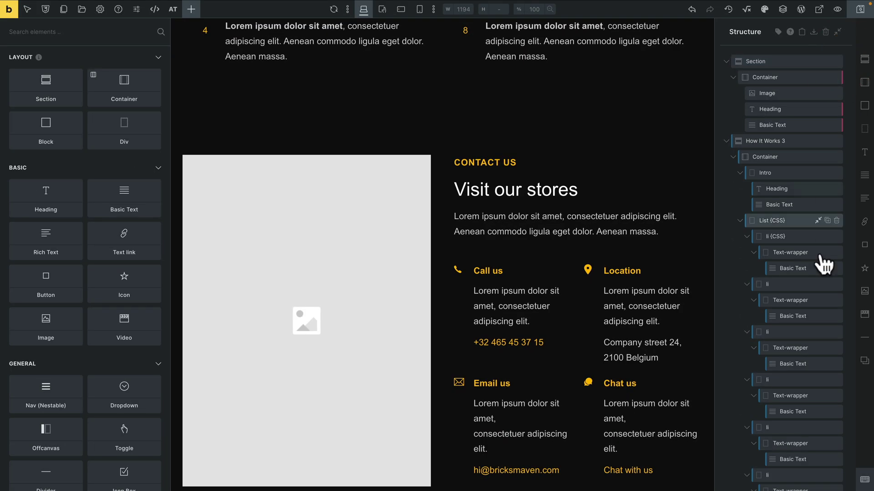
pyautogui.scroll(-1, 821, 275)
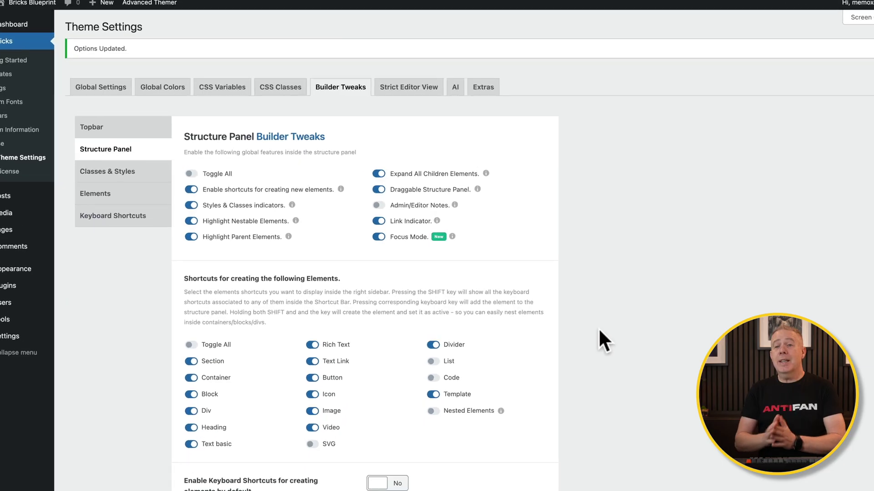
# - Enable Lock Elements order under Structure Panel Icons Shortcuts and save the settings
pyautogui.scroll(-12, 665, 396)
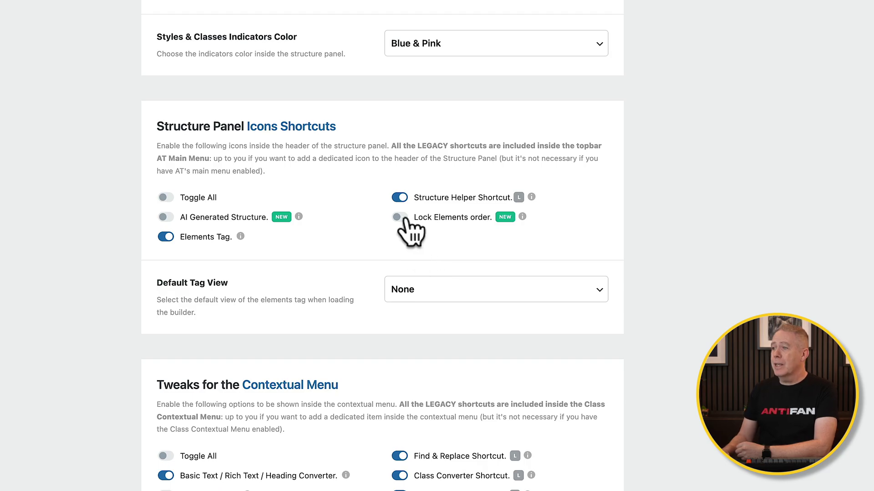
pyautogui.click(400, 217)
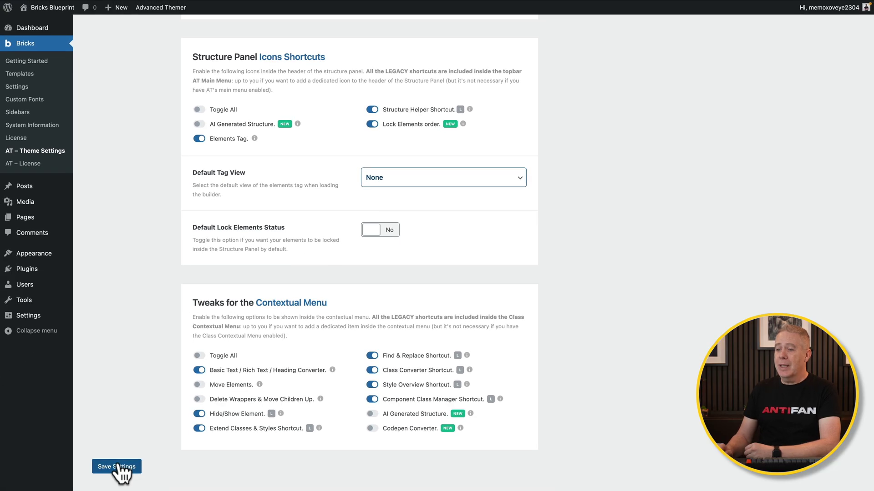
pyautogui.click(120, 466)
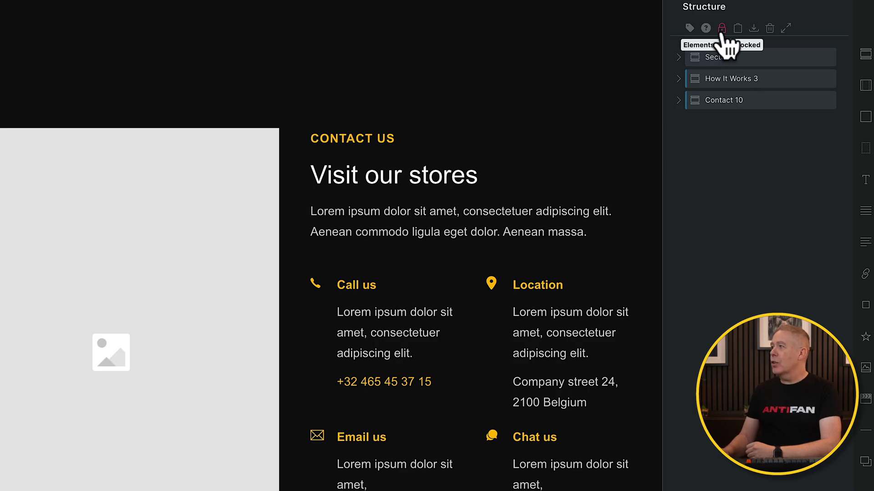
pyautogui.click(753, 57)
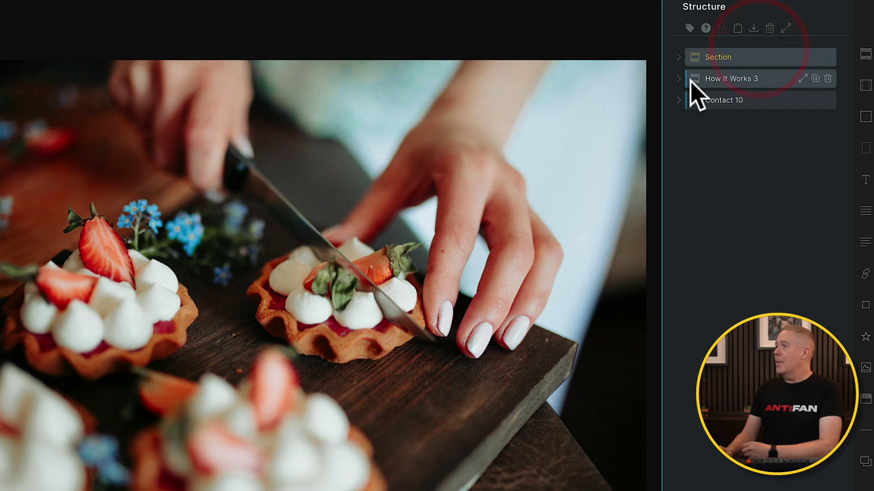
pyautogui.click(802, 56)
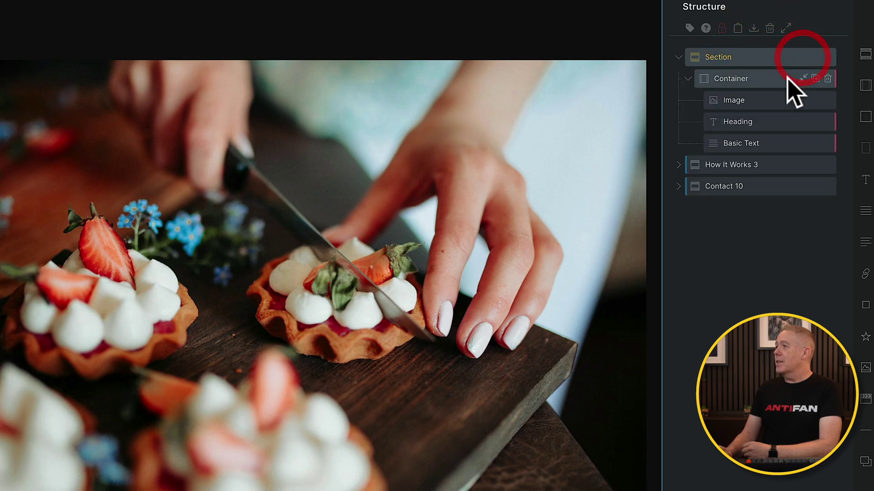
pyautogui.click(767, 121)
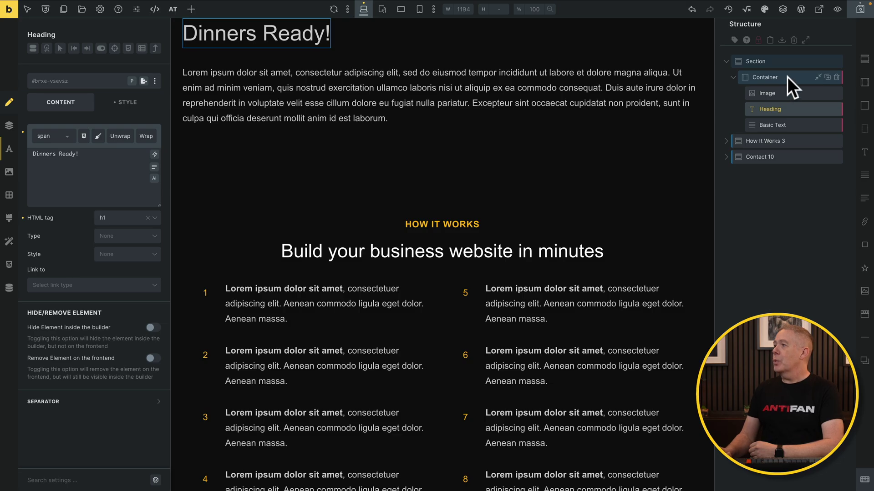
pyautogui.click(787, 78)
pyautogui.click(788, 90)
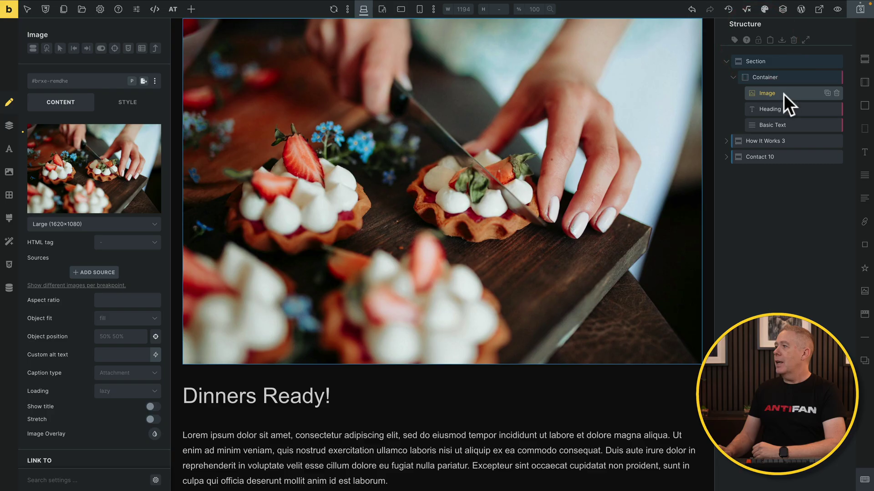
pyautogui.moveTo(784, 92); pyautogui.dragTo(772, 117)
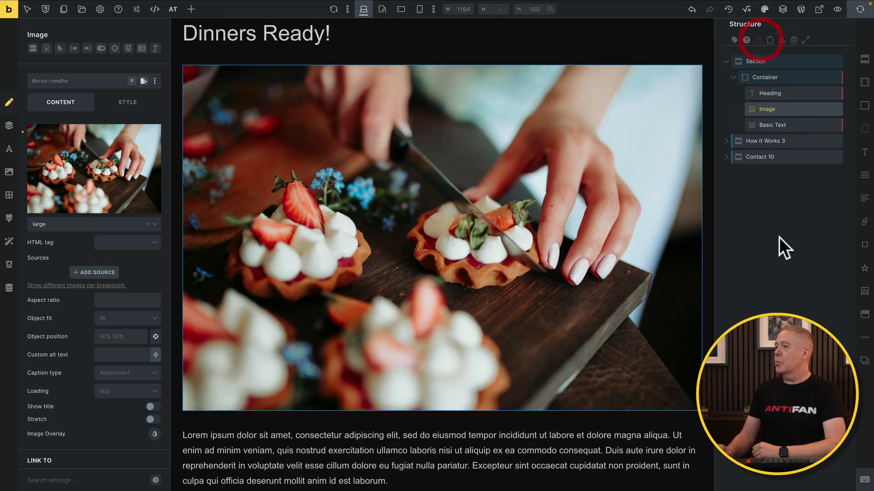